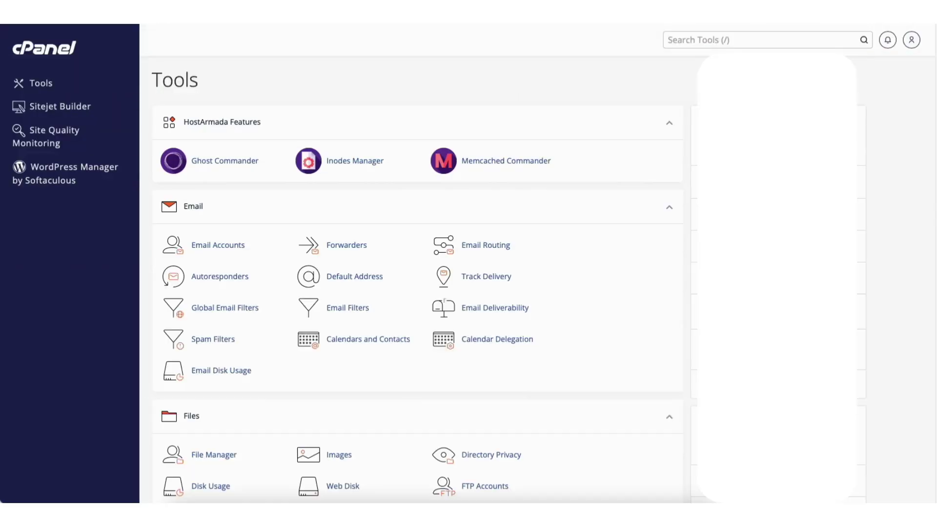
scroll(326, 148, "down", 1)
scroll(326, 149, "down", 3)
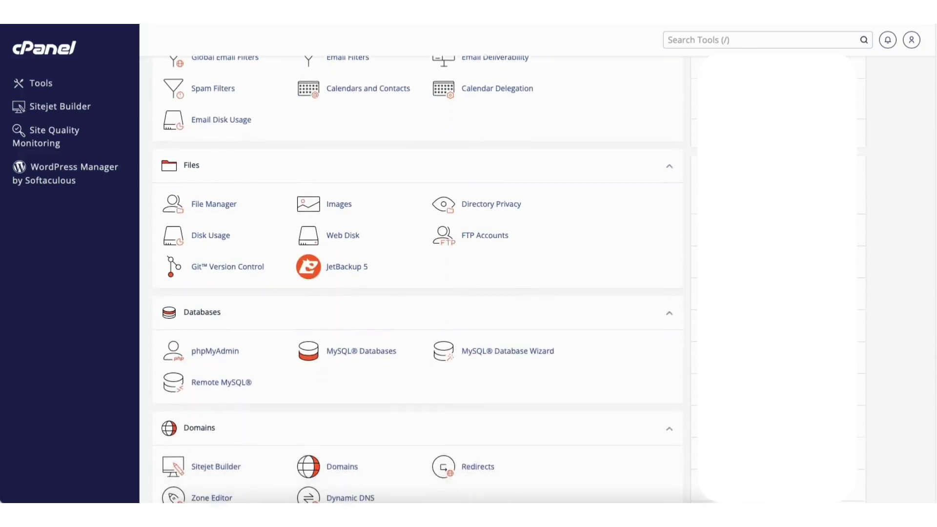
scroll(327, 148, "down", 1)
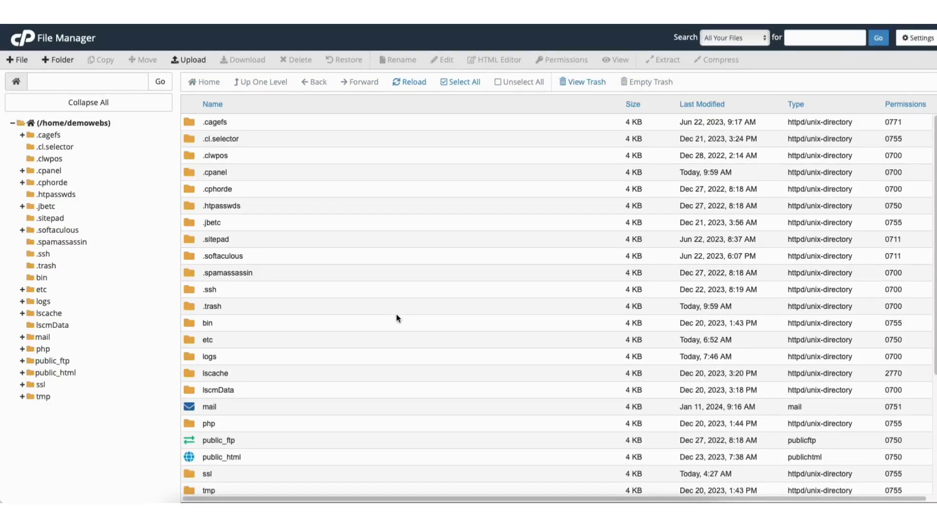
Navigate through public_html and wp-content into the themes folder and start an upload
left_click(56, 372)
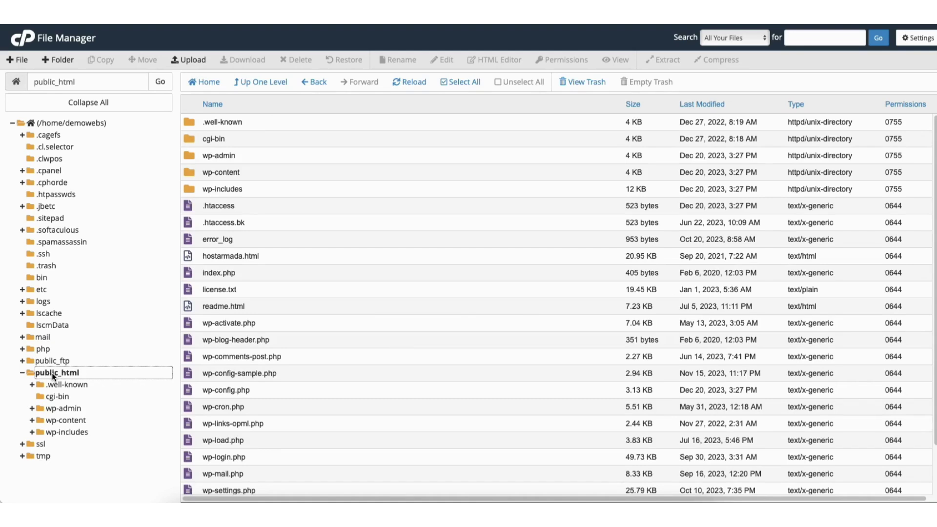
left_click(69, 420)
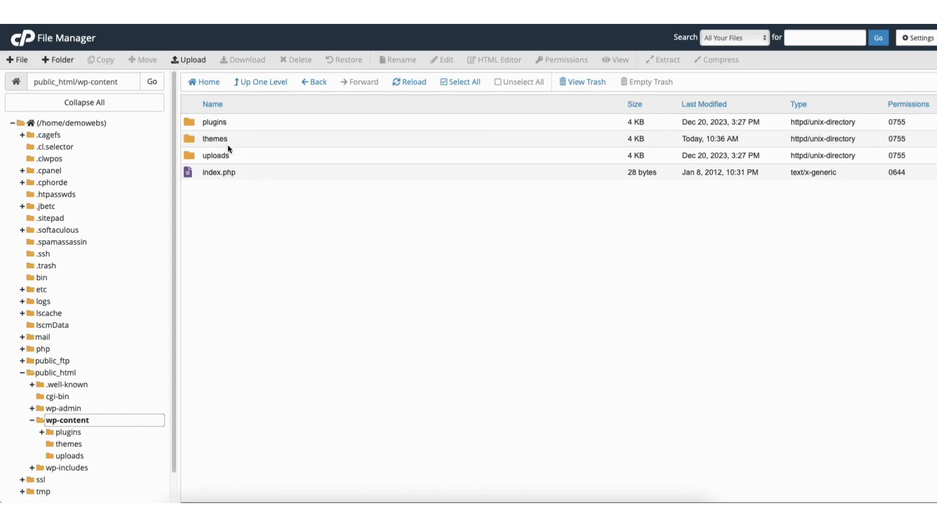
left_click(191, 139)
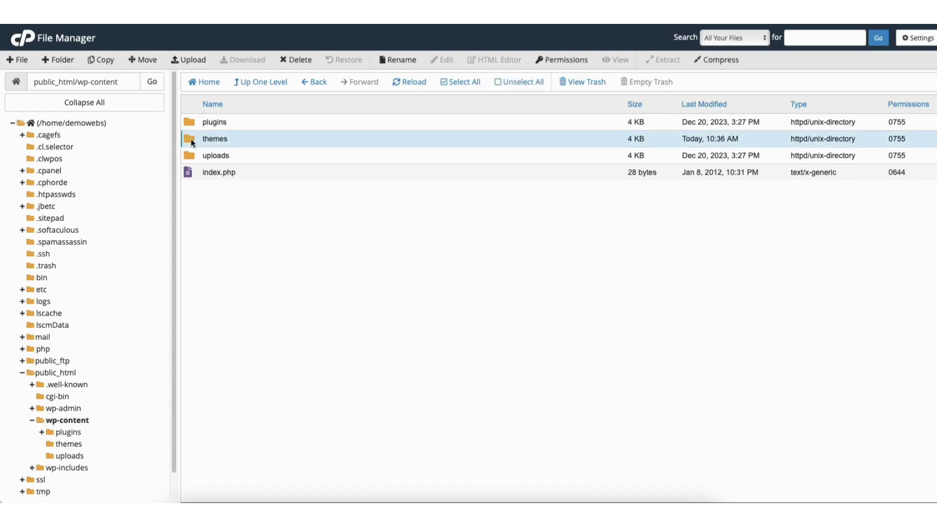
double_click(191, 138)
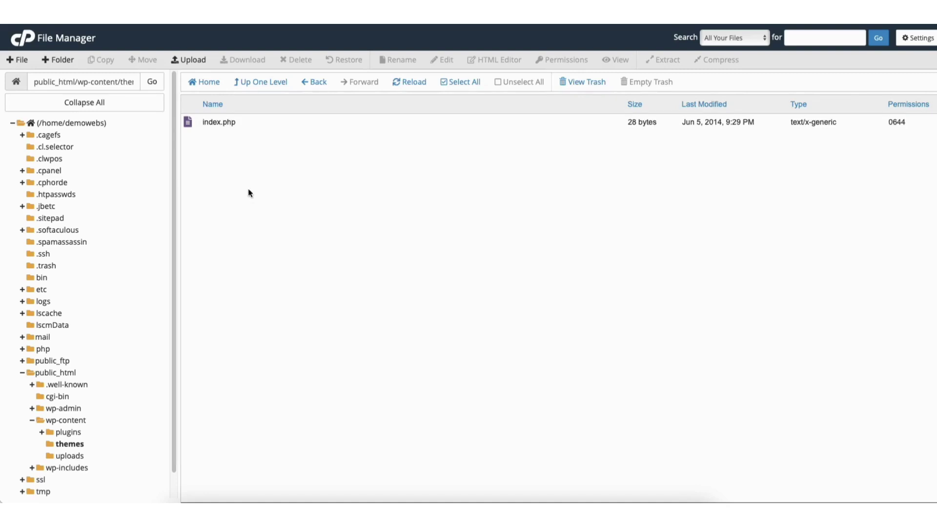
left_click(196, 64)
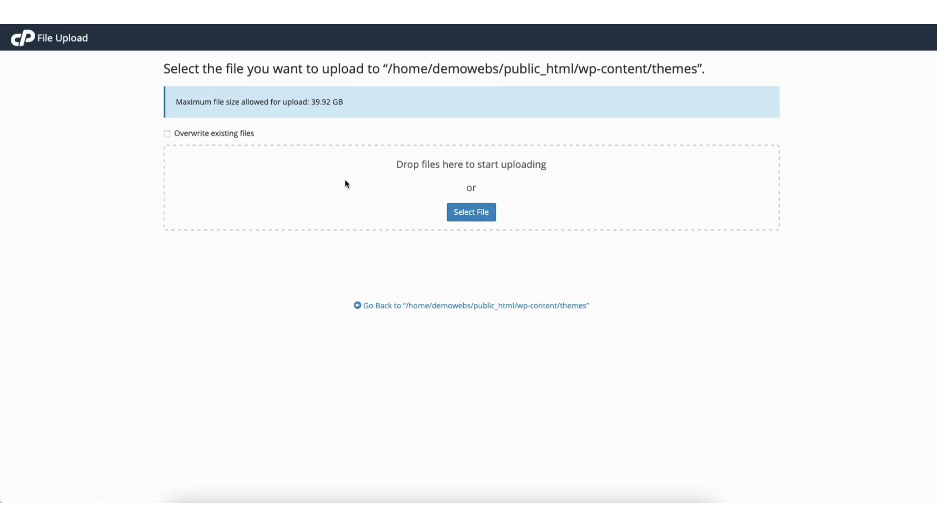
Choose neve.3.7.5.zip from Downloads and upload it into wp-content/themes
left_click(466, 217)
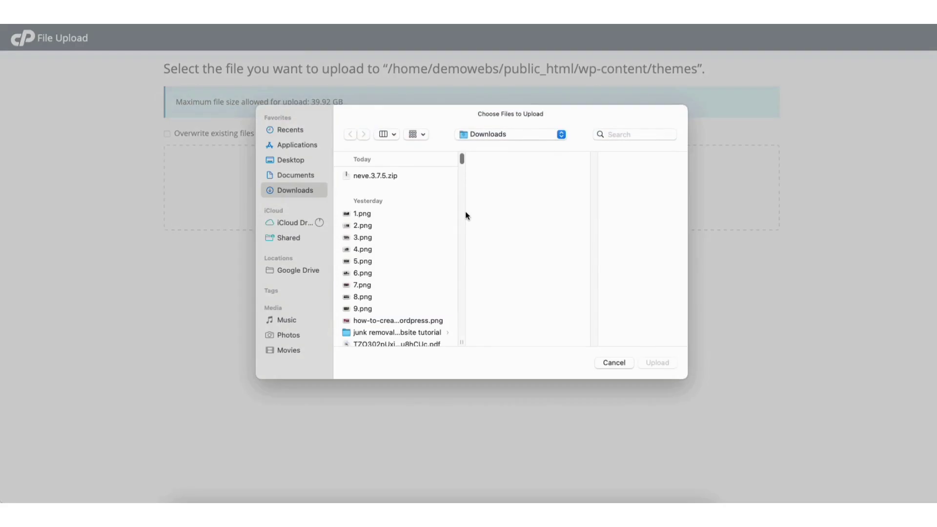
left_click(388, 174)
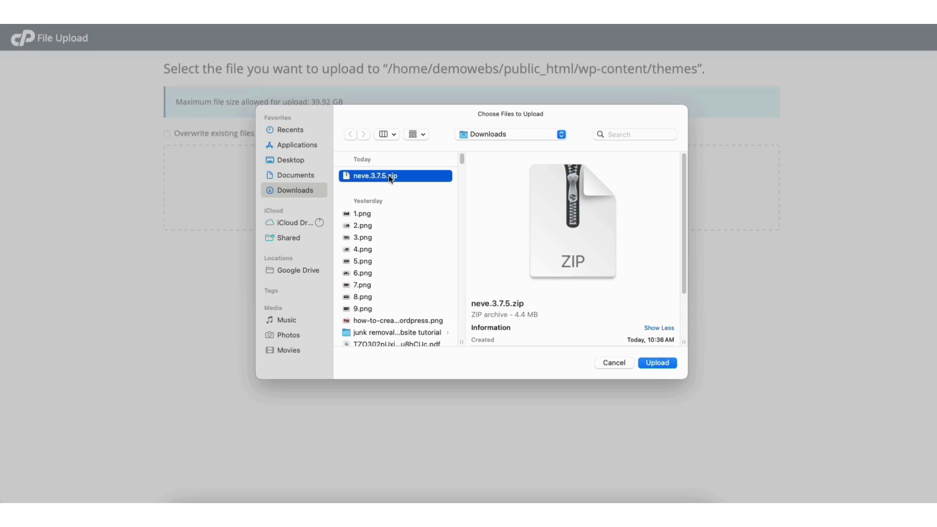
left_click(654, 361)
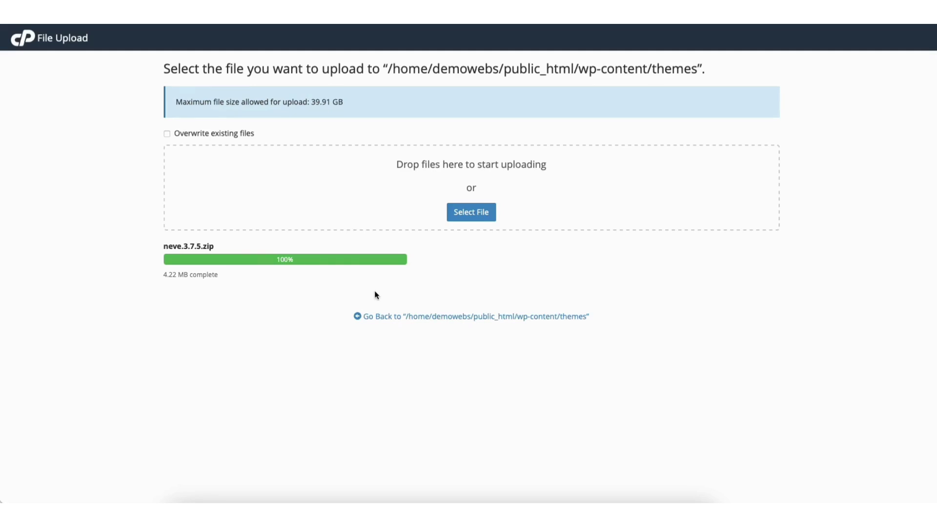
Go back to the refreshed themes listing and select the uploaded neve.3.7.5.zip
left_click(403, 318)
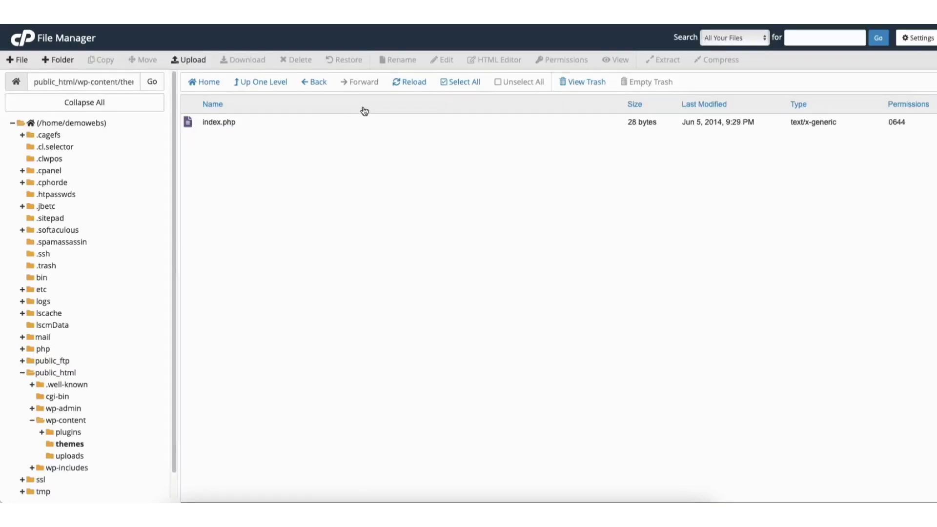
left_click(414, 82)
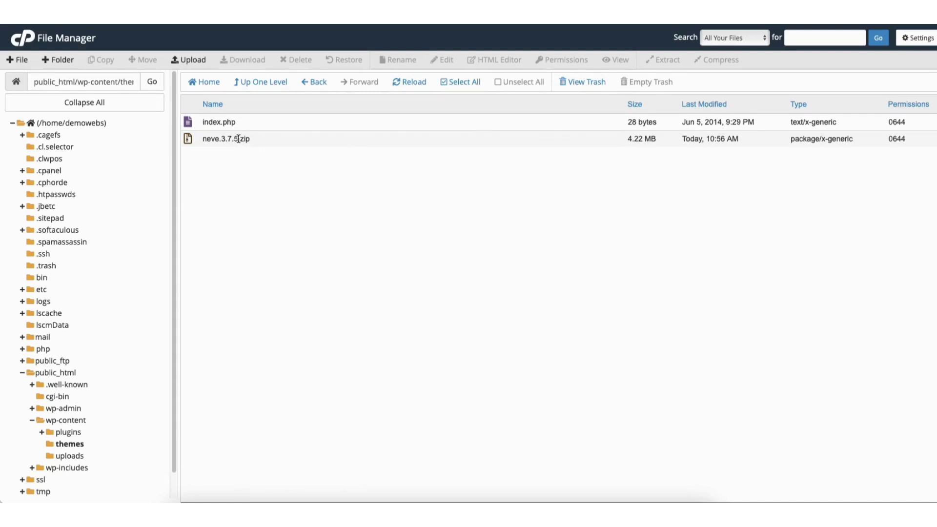
left_click(239, 138)
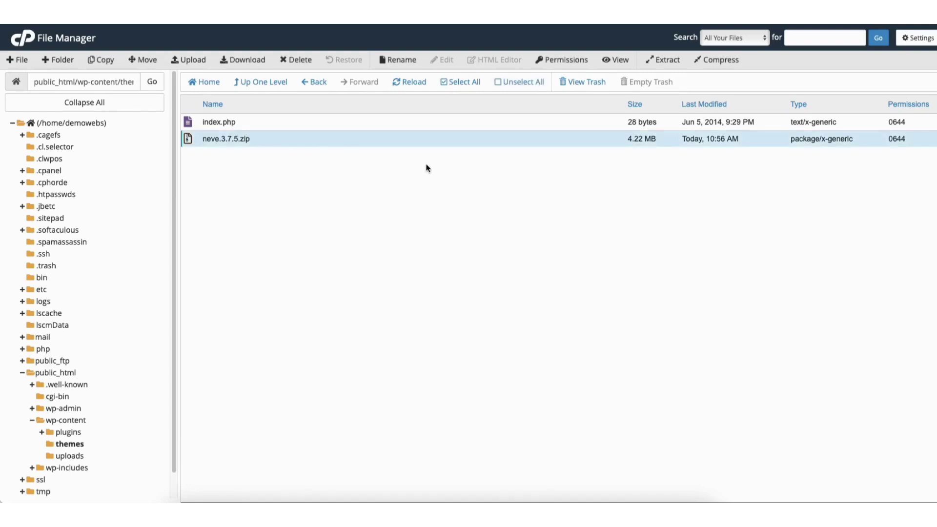
Extract neve.3.7.5.zip into themes, creating the neve folder, then select the leftover zip
left_click(669, 61)
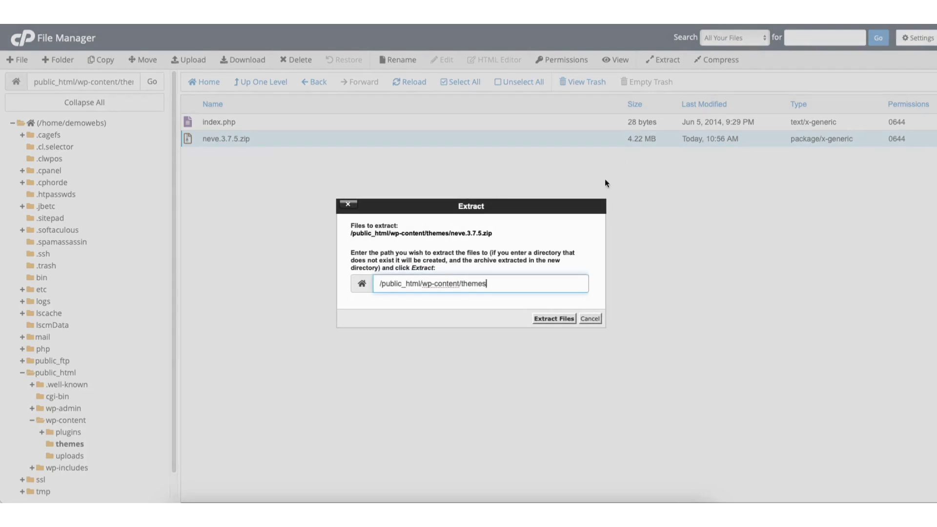
left_click(553, 319)
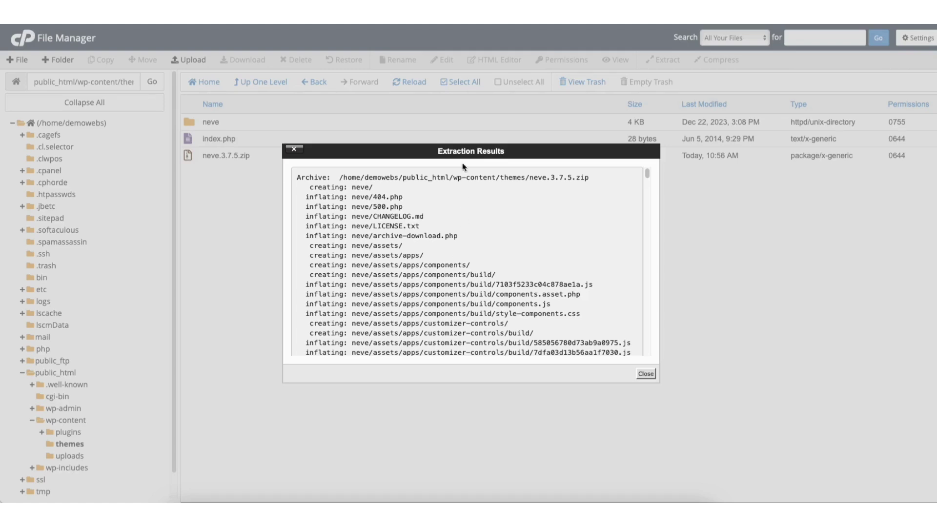
left_click(646, 374)
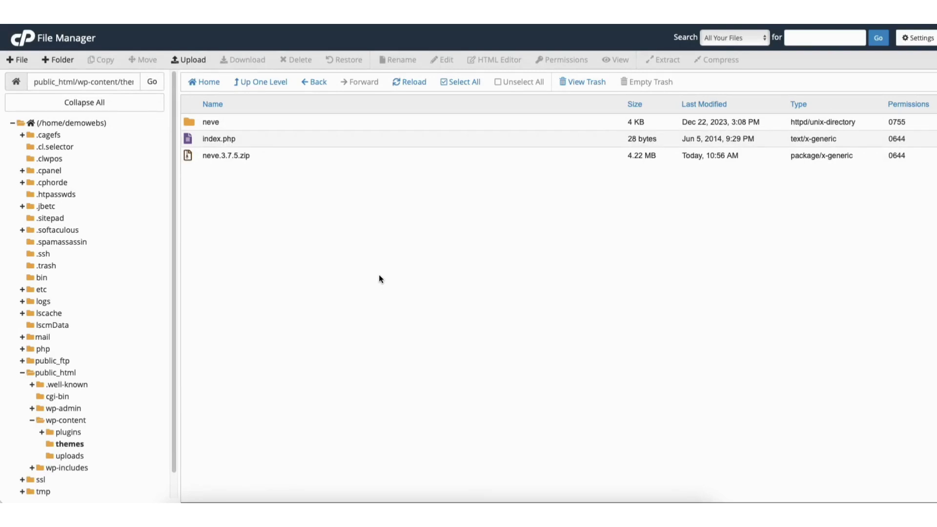
left_click(245, 155)
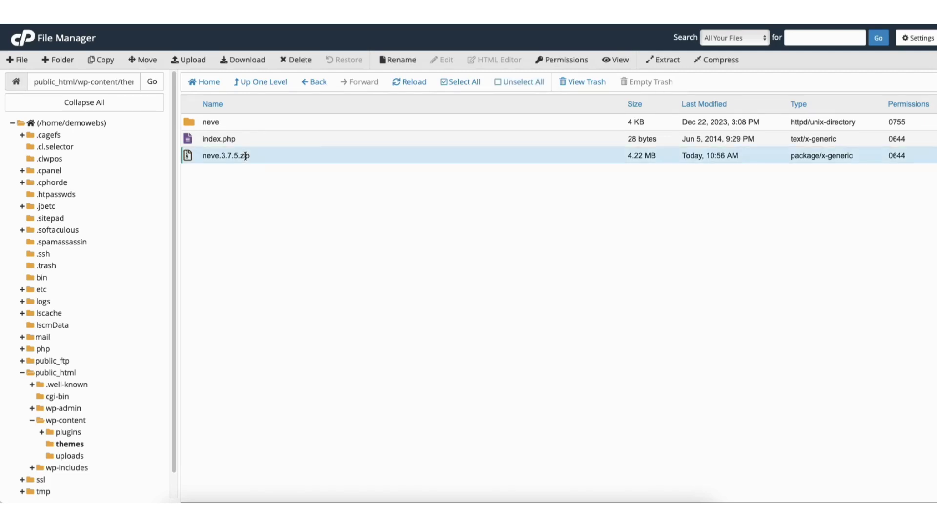
Delete neve.3.7.5.zip permanently, skipping the trash
left_click(298, 61)
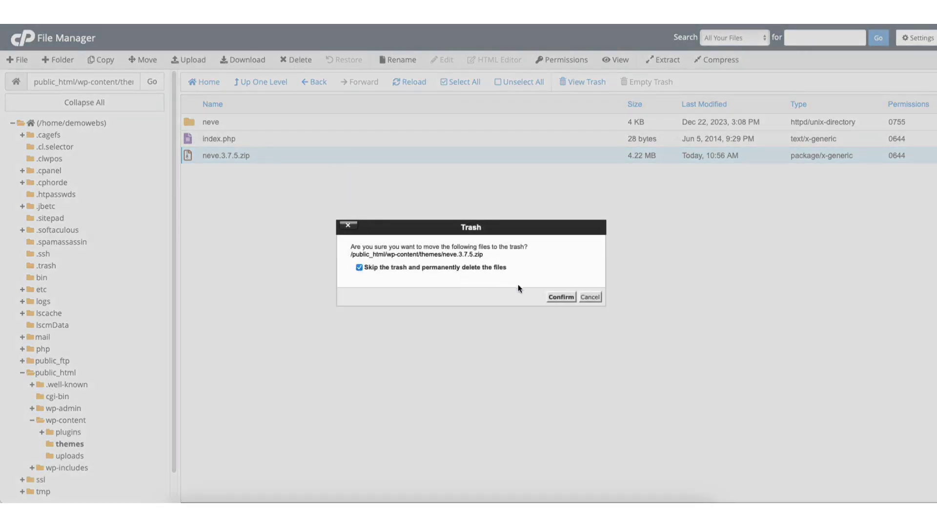
left_click(569, 299)
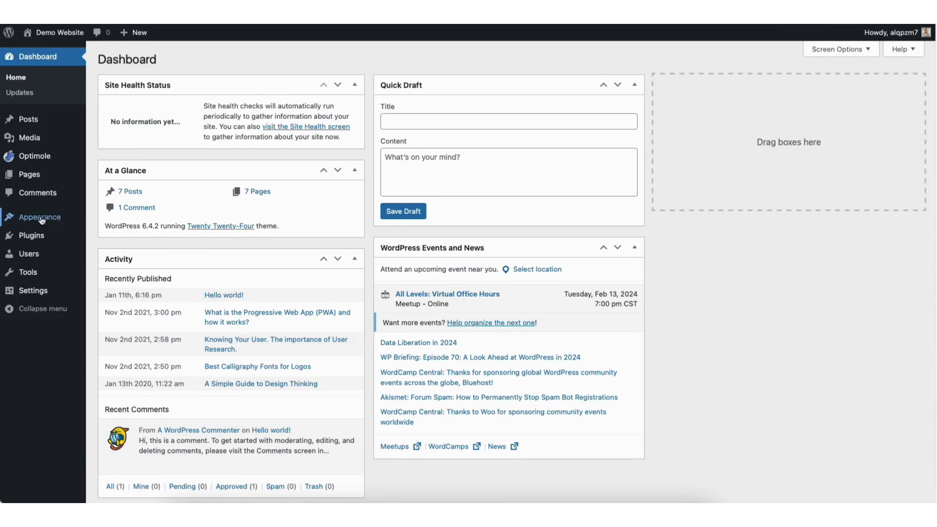
mouse_move(40, 217)
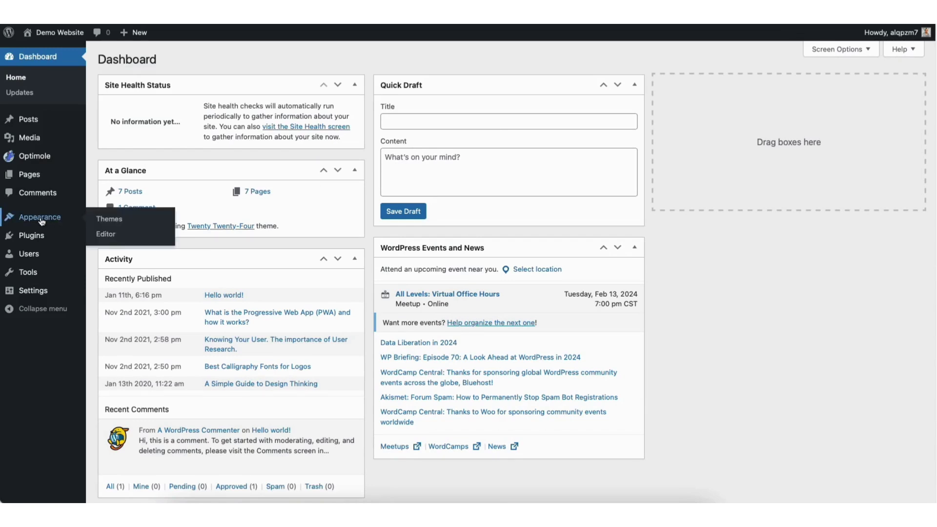
Go to Appearance > Themes, where Neve appears beside Twenty Twenty-Four
left_click(109, 221)
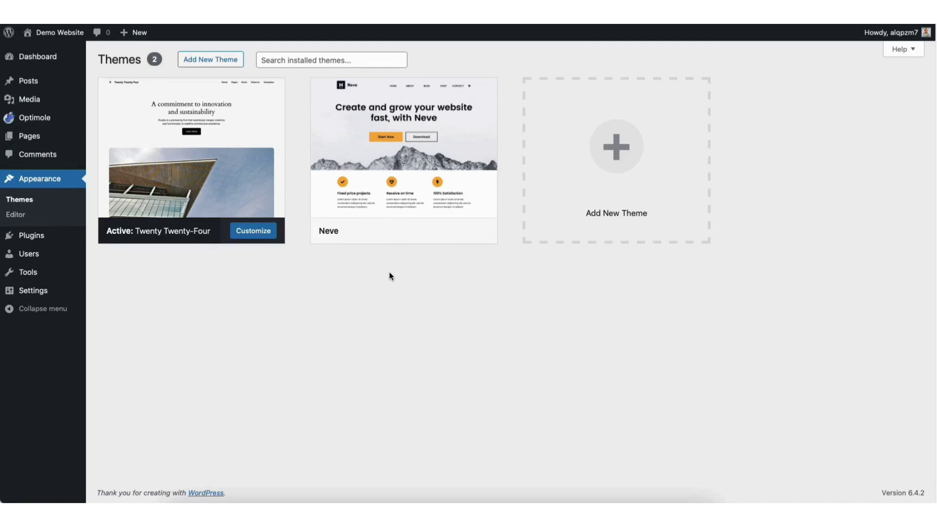
mouse_move(404, 160)
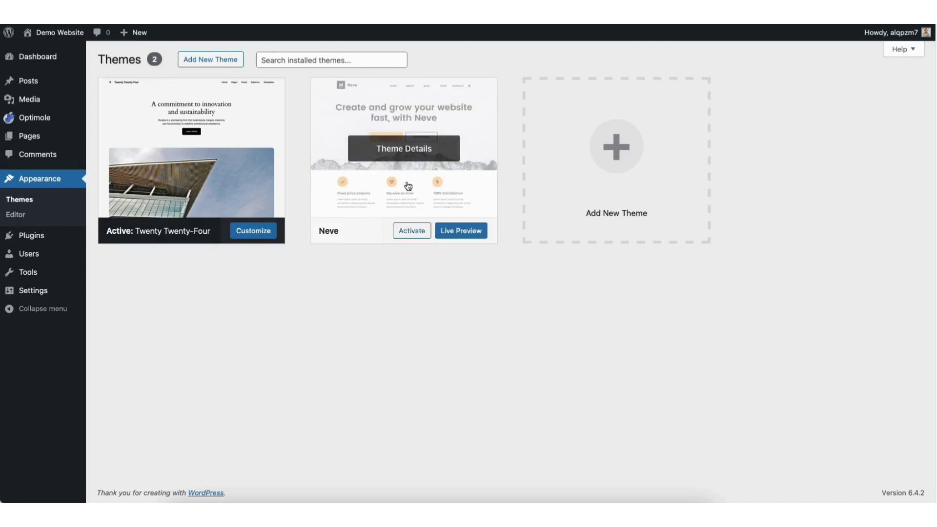
Activate the Neve theme, leaving Twenty Twenty-Four inactive
left_click(412, 231)
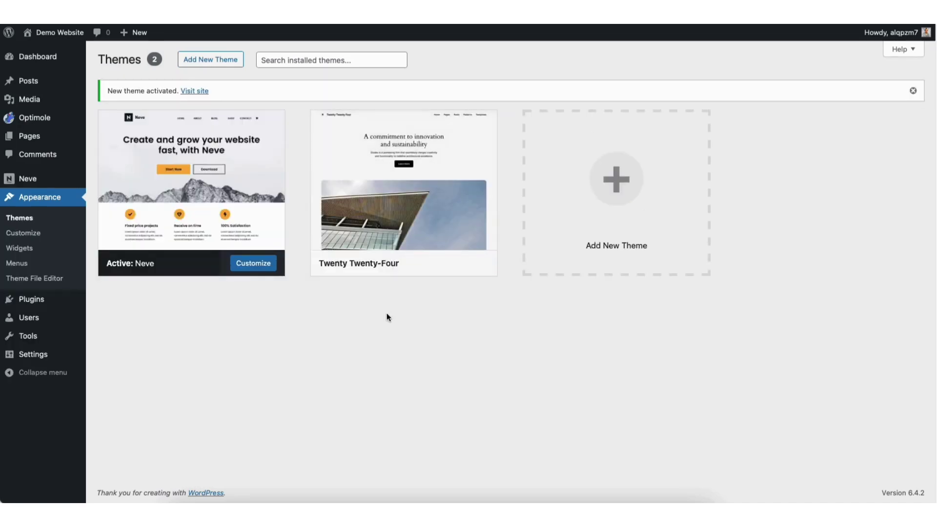